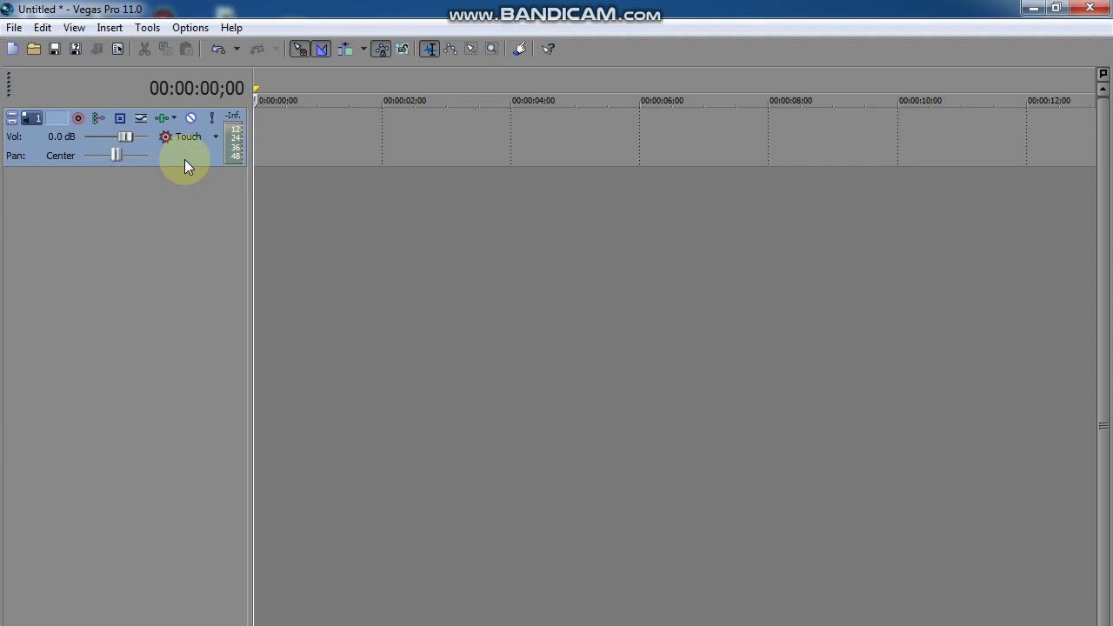
Step: Insert audio tracks below the first one and delete the surplus fourth track, leaving three audio tracks
right_click(155, 164)
right_click(142, 188)
click(174, 213)
right_click(89, 311)
click(138, 334)
right_click(119, 329)
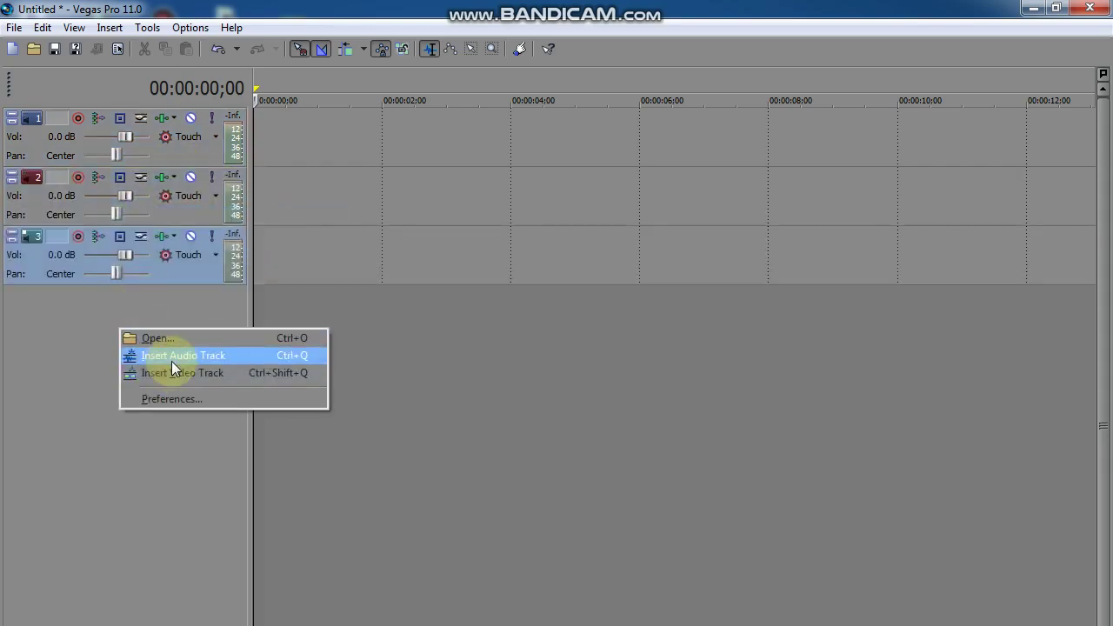
click(171, 361)
key(Delete)
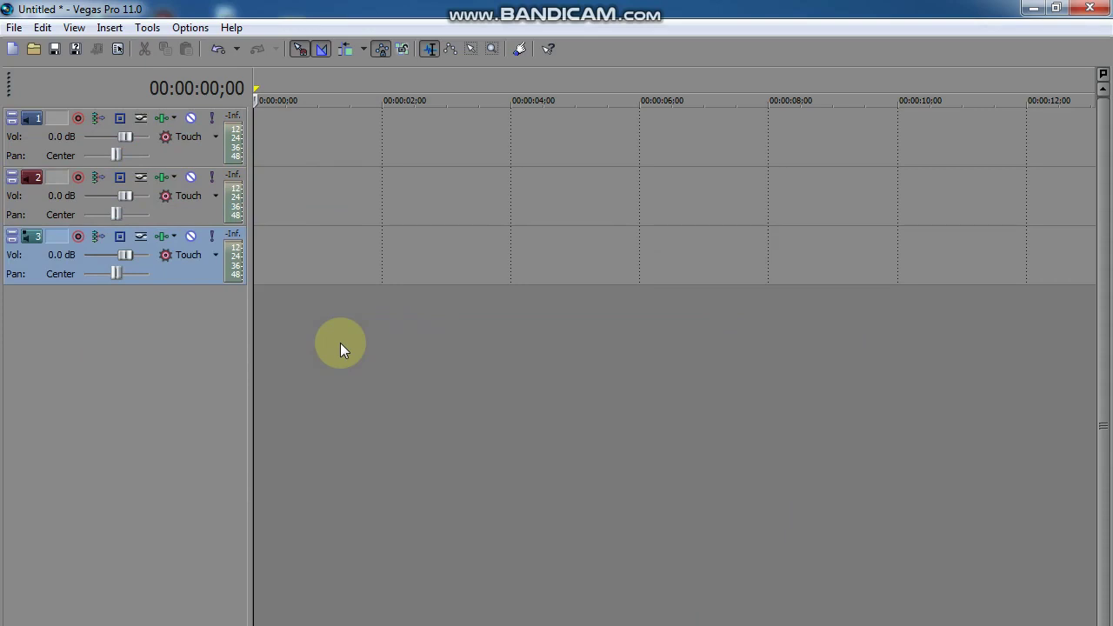
Step: Select audio track 1 and arm it for recording
click(39, 143)
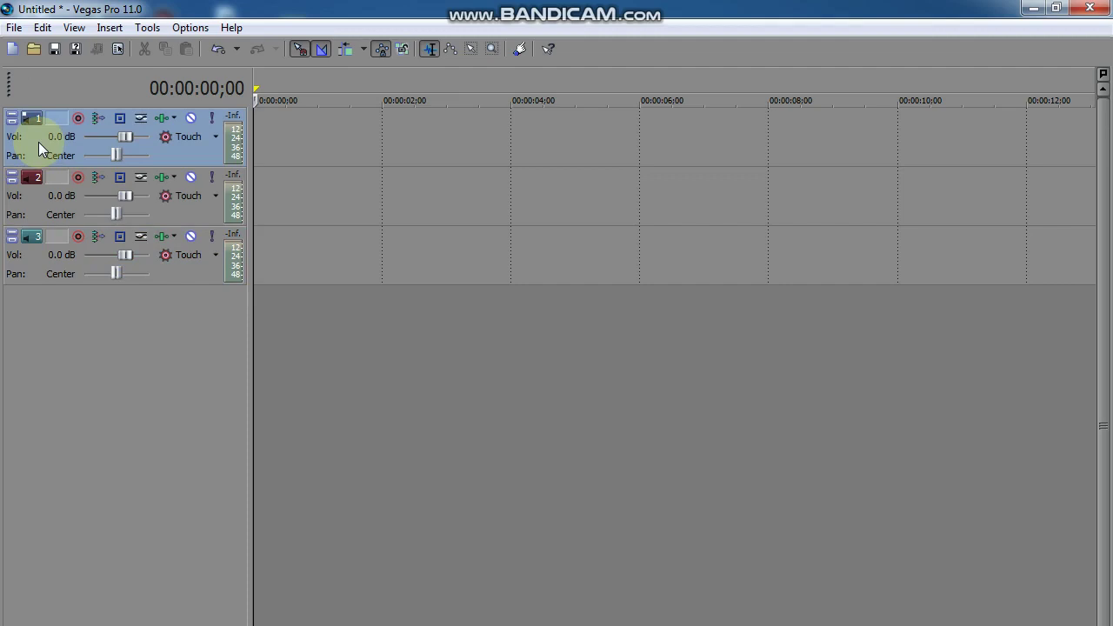
scroll(512, 219, up, 8)
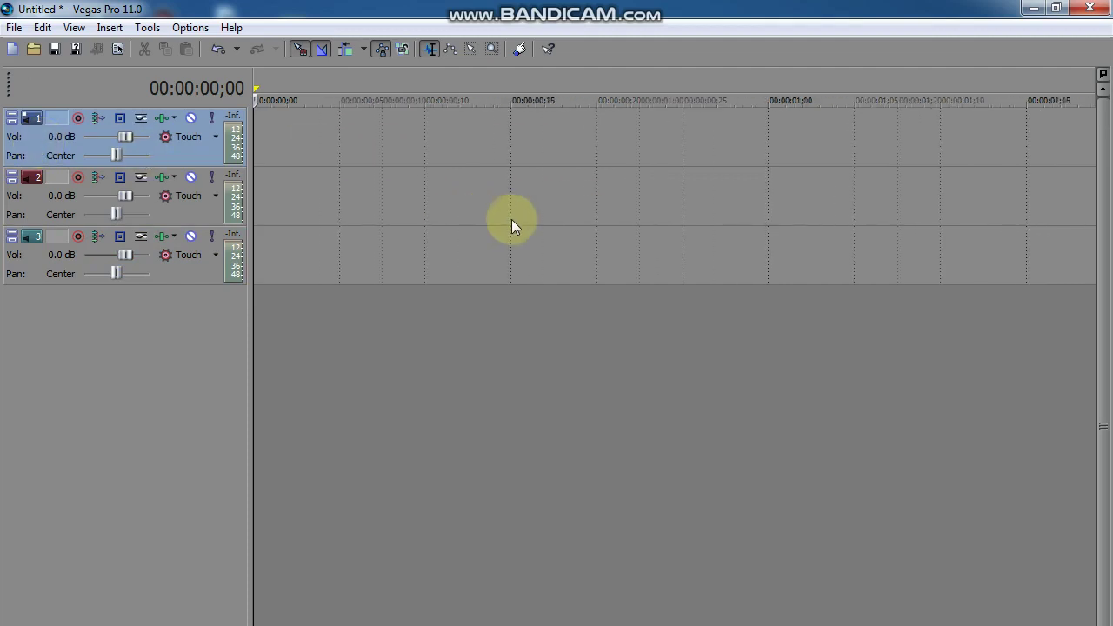
click(77, 119)
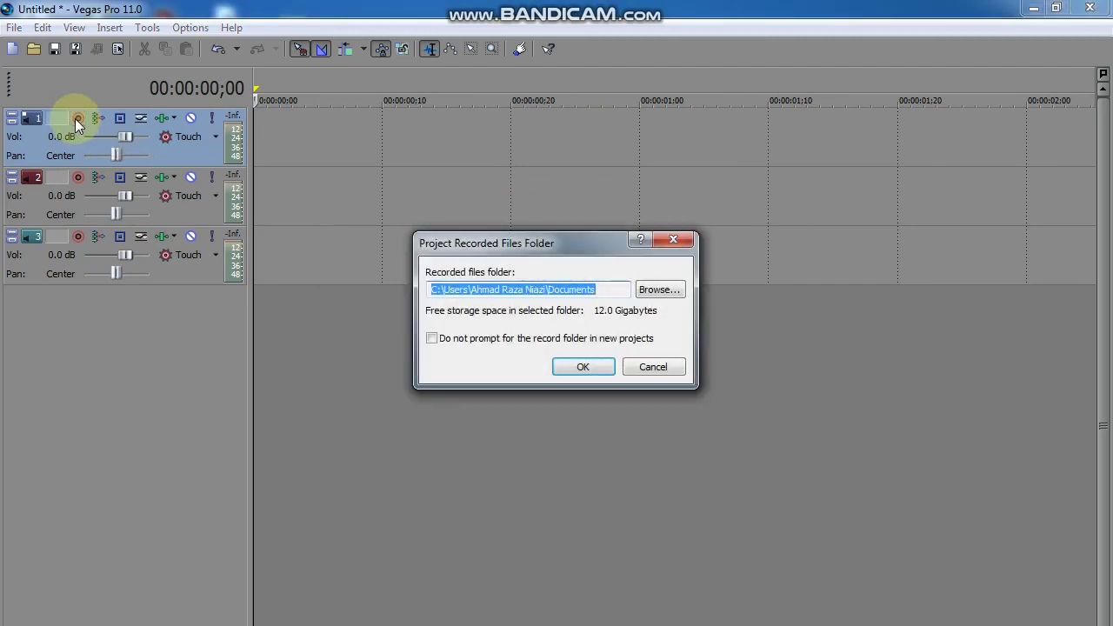
drag(532, 244, 494, 217)
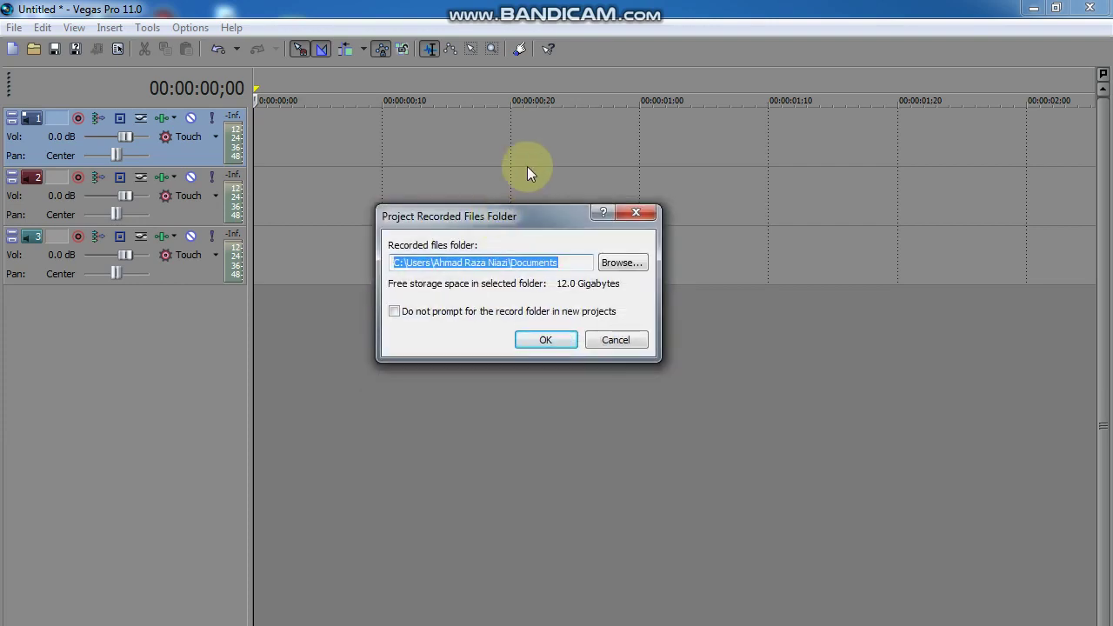
Step: Set the project's recorded files folder to H:\vegas project audio\
click(622, 262)
drag(693, 409, 685, 452)
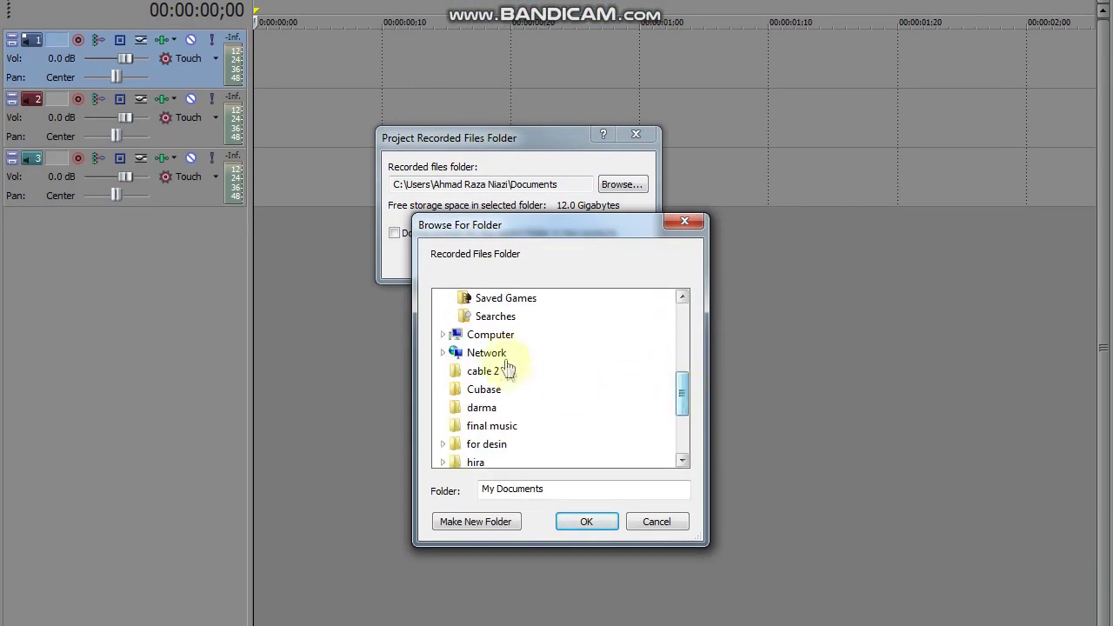
click(443, 335)
click(451, 298)
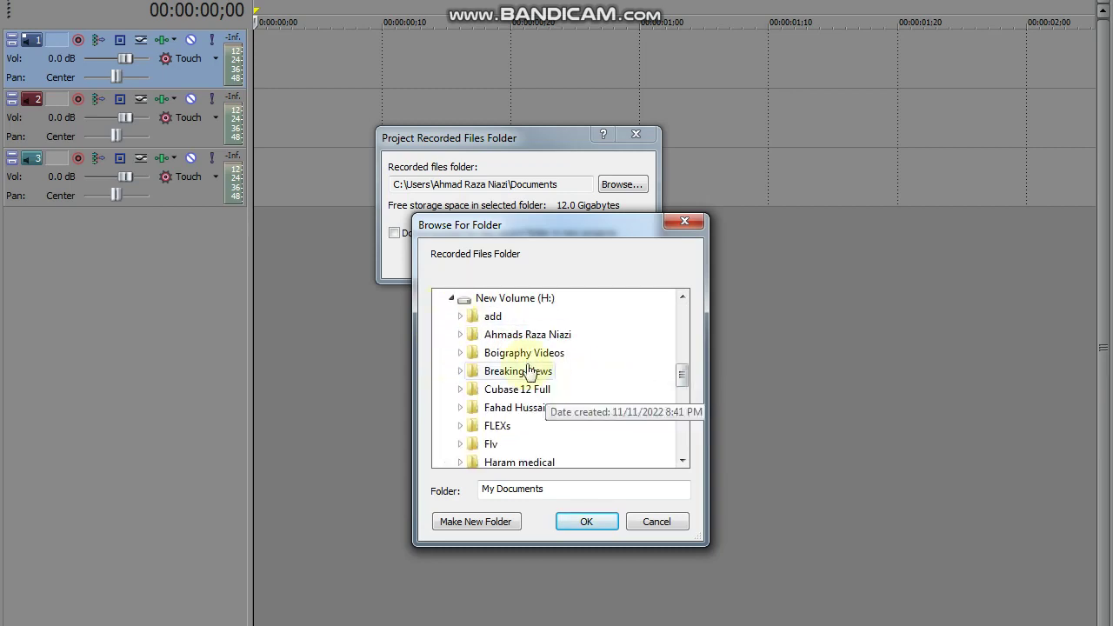
scroll(613, 414, down, 1)
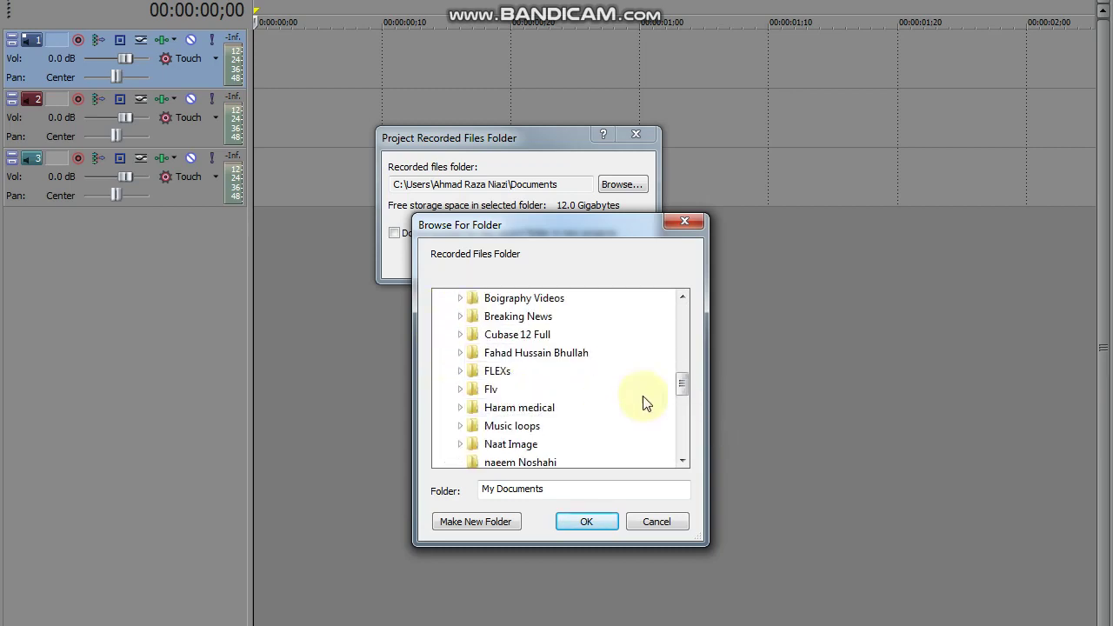
drag(685, 383, 687, 412)
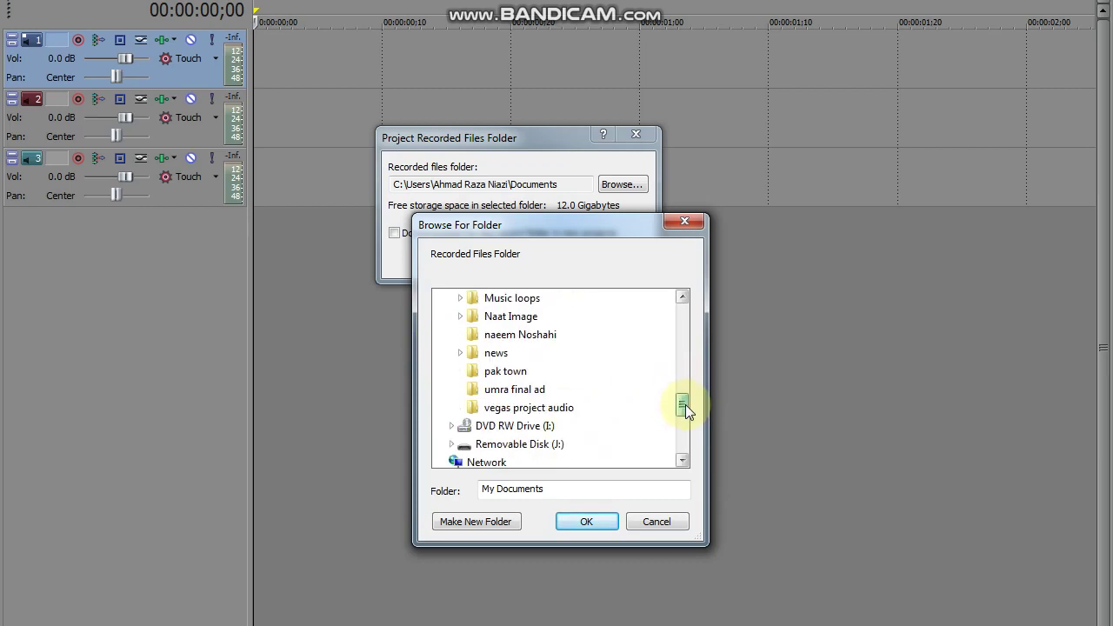
click(535, 408)
click(586, 522)
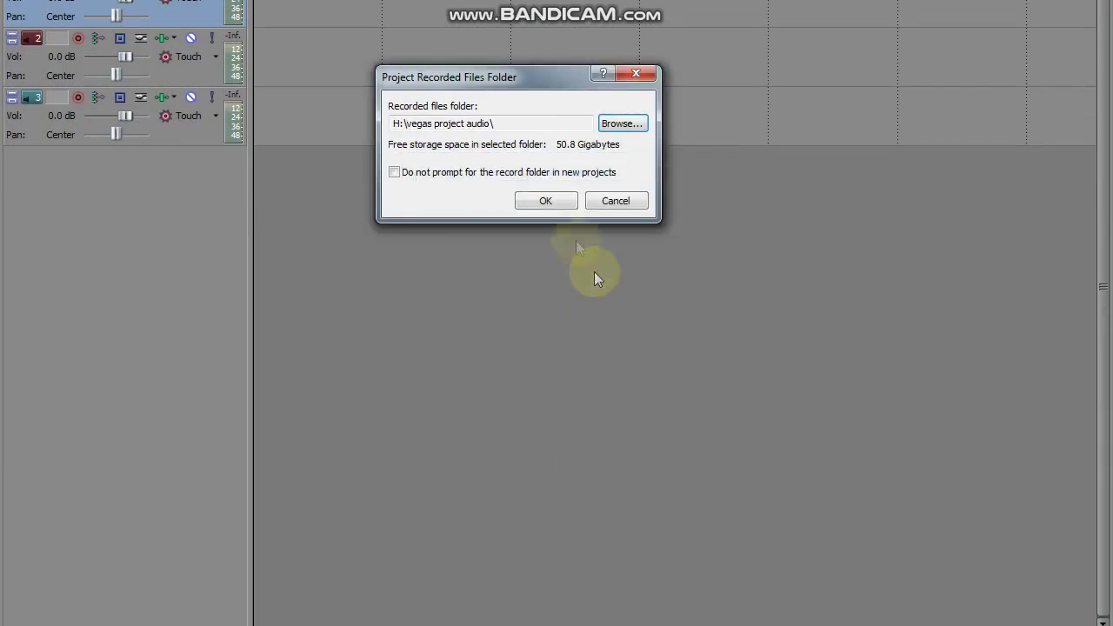
click(548, 205)
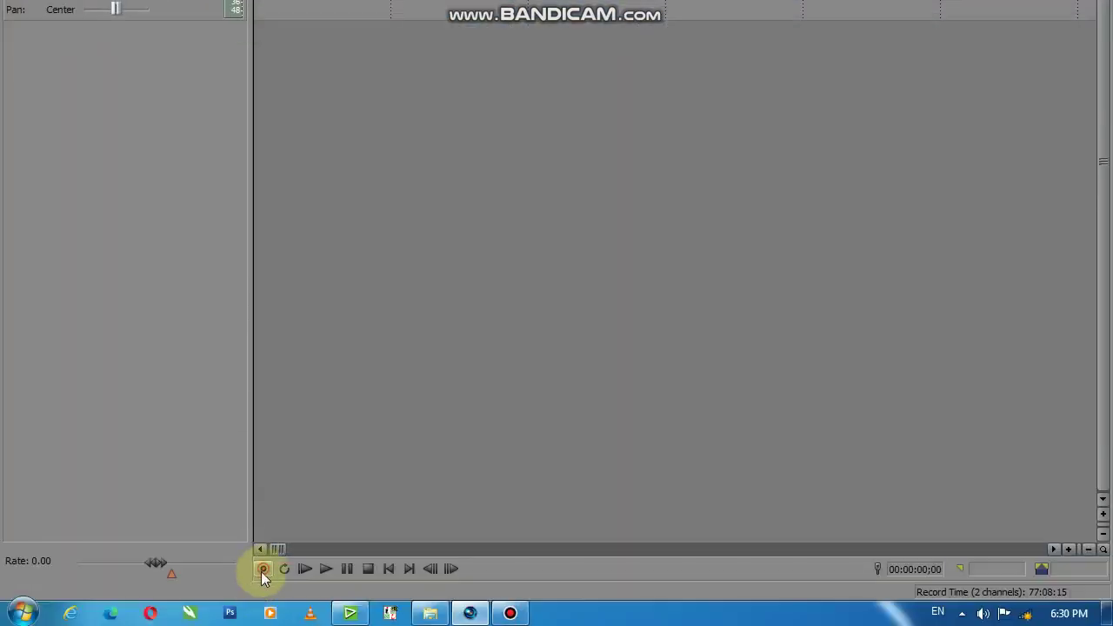
Step: Record a take of about 25 seconds on track 1 and keep the recorded file Track 1 - 1.wav
click(261, 569)
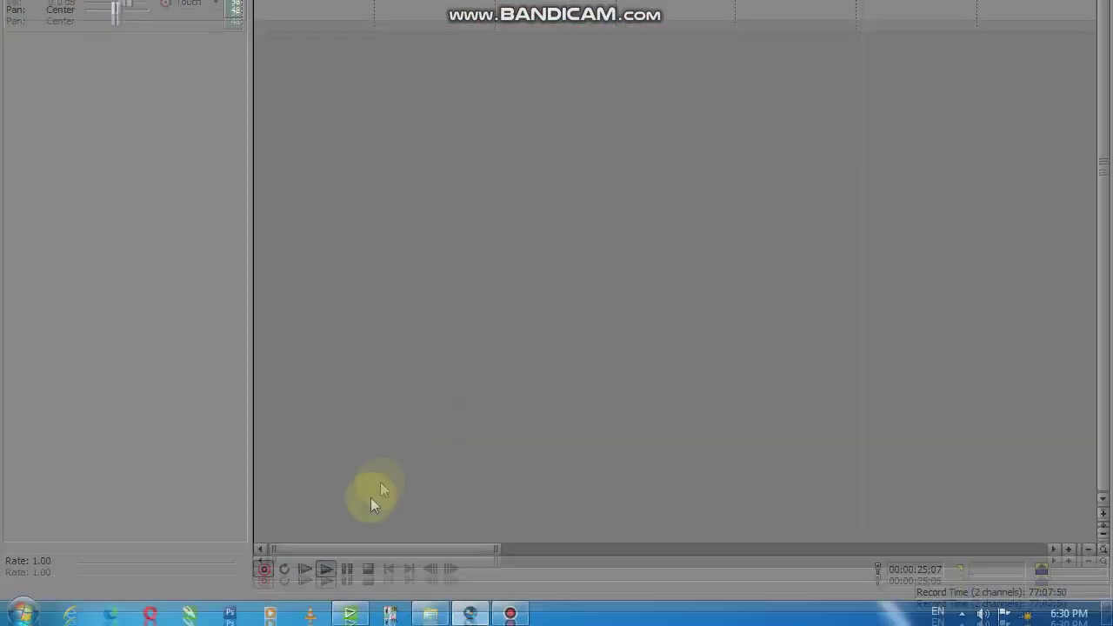
click(363, 566)
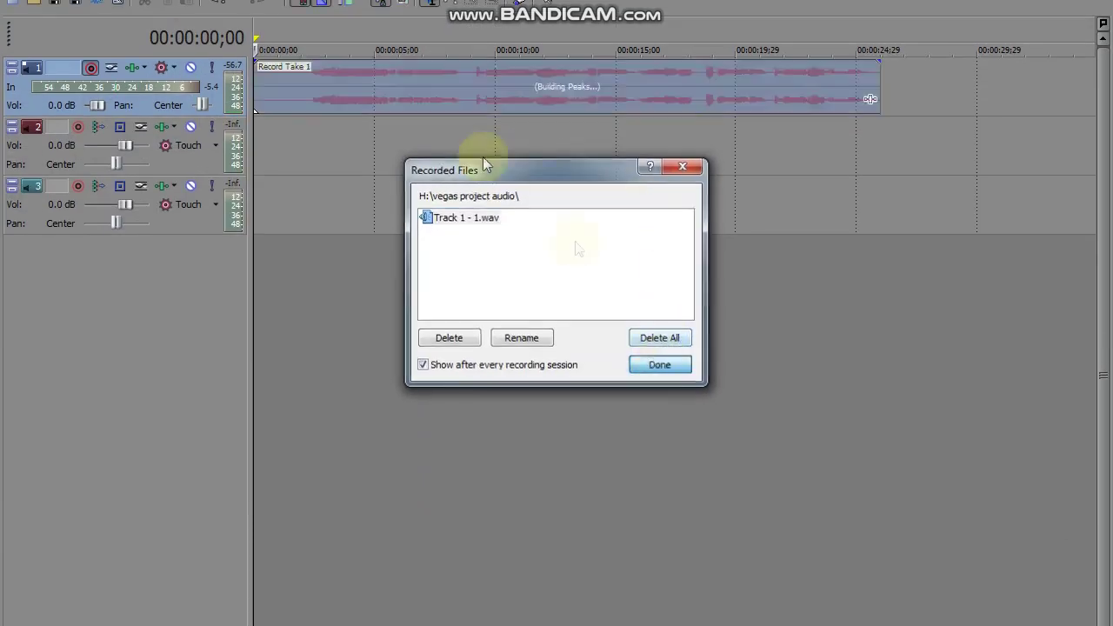
key(Return)
Step: Play back the recorded take from about 00:00:02;11, just before the voice begins, and stop playback
click(311, 131)
key(space)
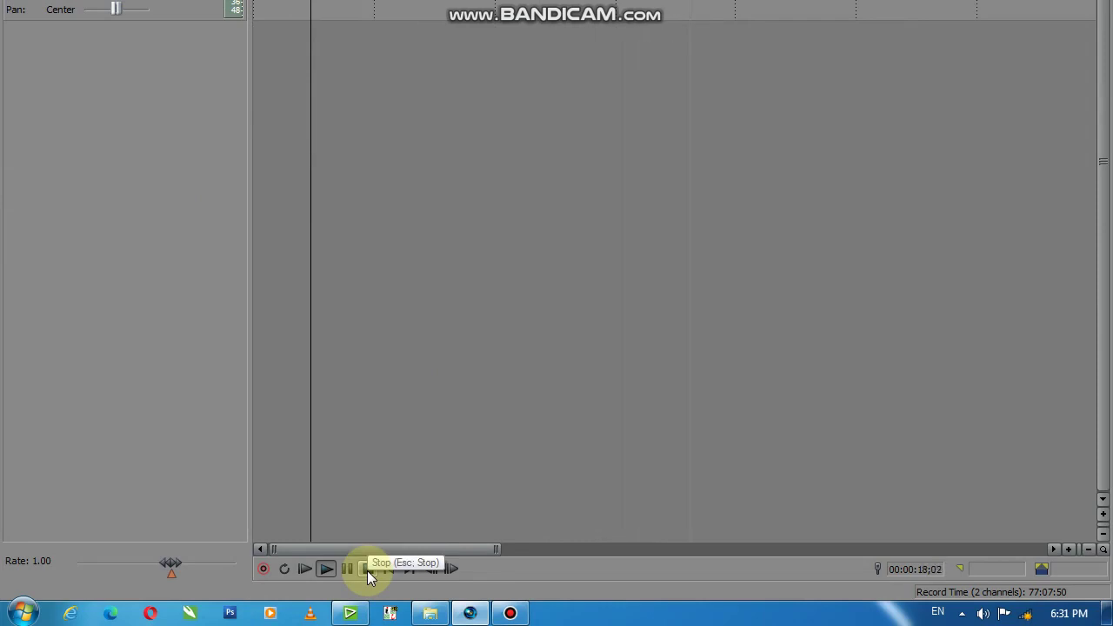
click(367, 570)
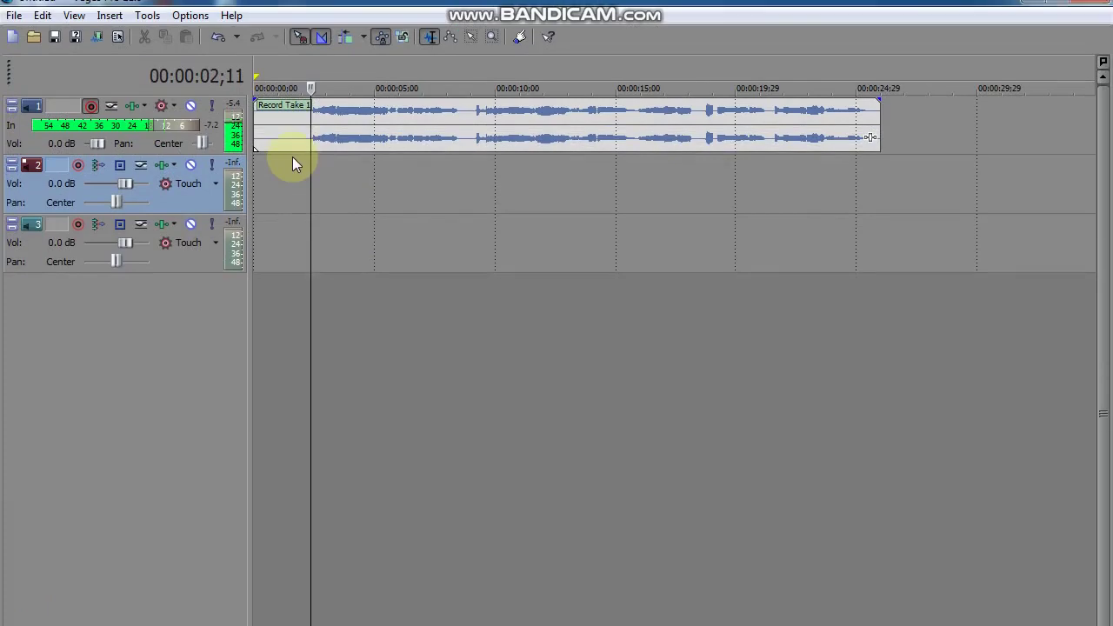
Step: Split the take at 00:00:02;03, delete the silent section before it, and trim 9 frames off the take's end
click(304, 161)
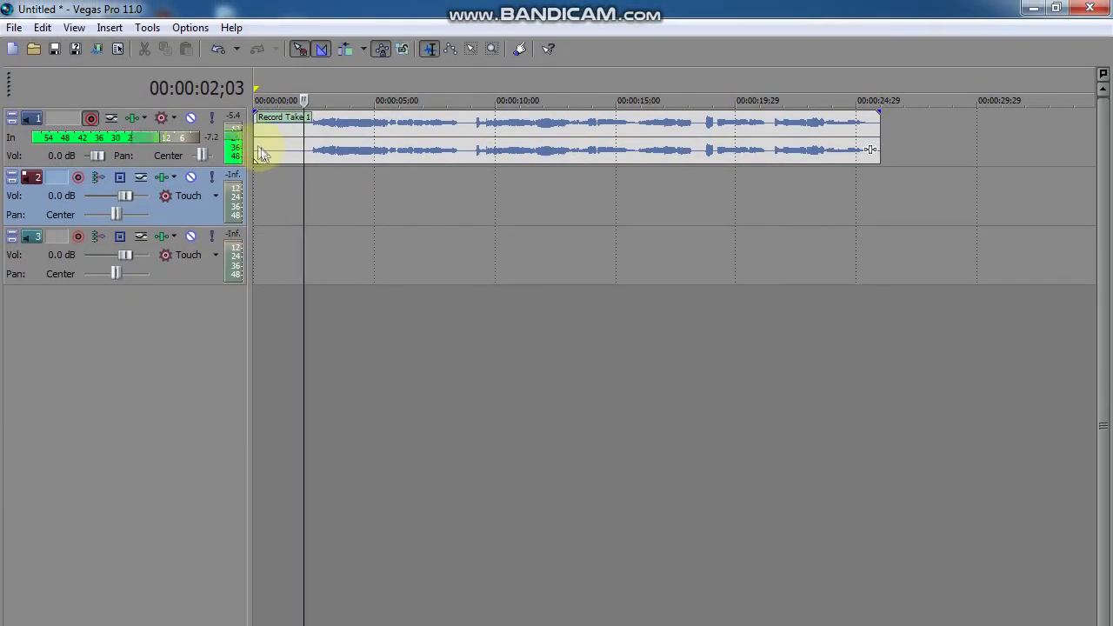
click(267, 134)
key(s)
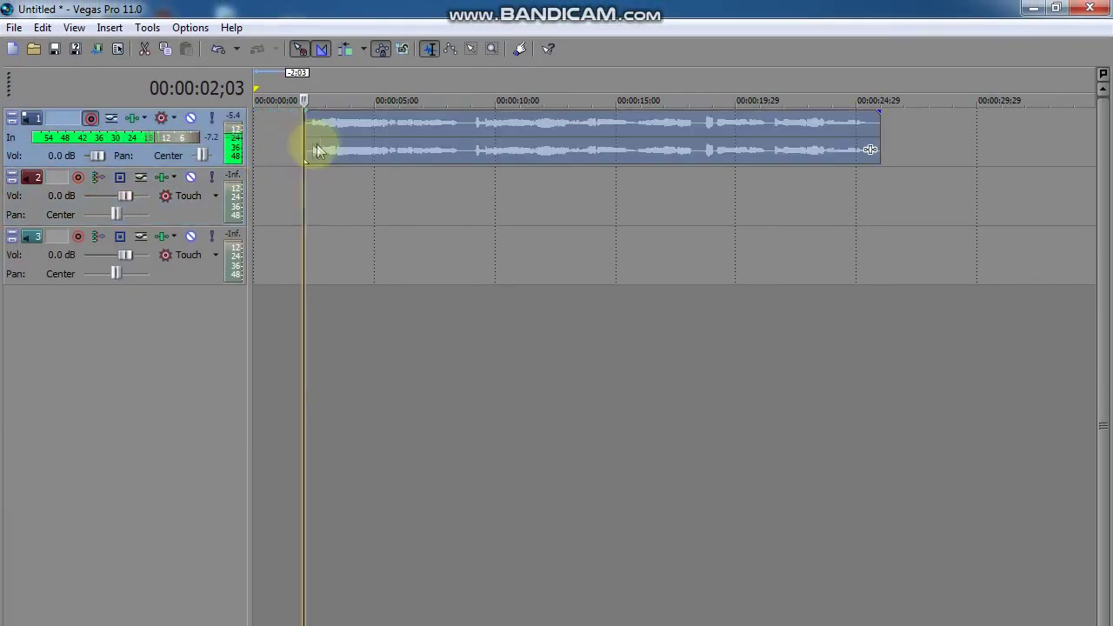
key(Delete)
drag(829, 126, 820, 120)
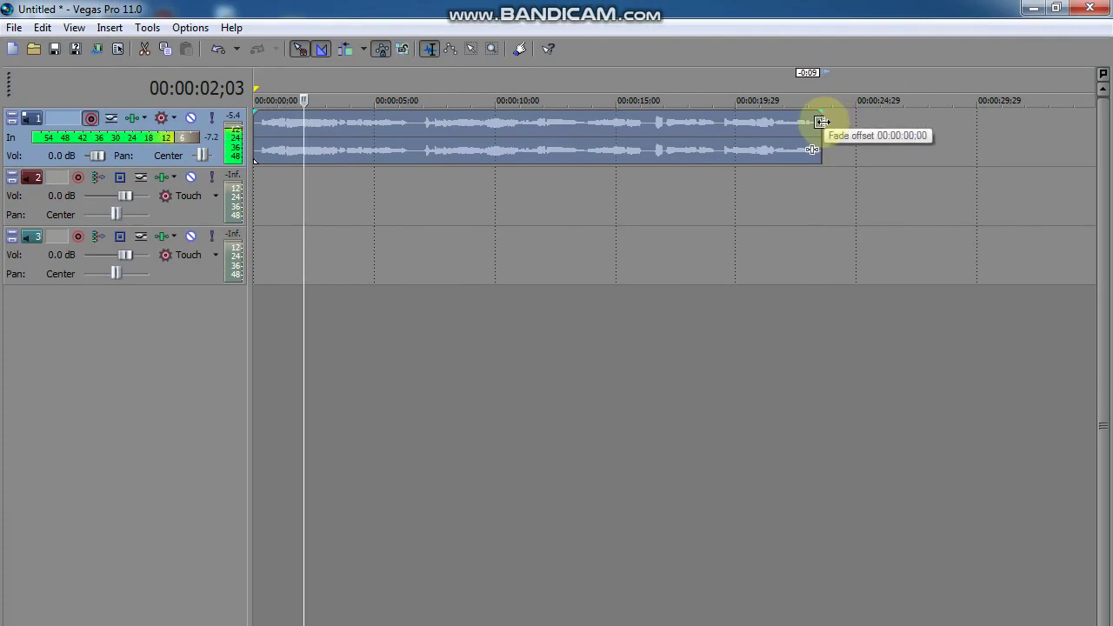
Step: Increase the height of all tracks and make track 1 much taller to enlarge its waveform
scroll(793, 202, up, 1)
scroll(793, 202, down, 1)
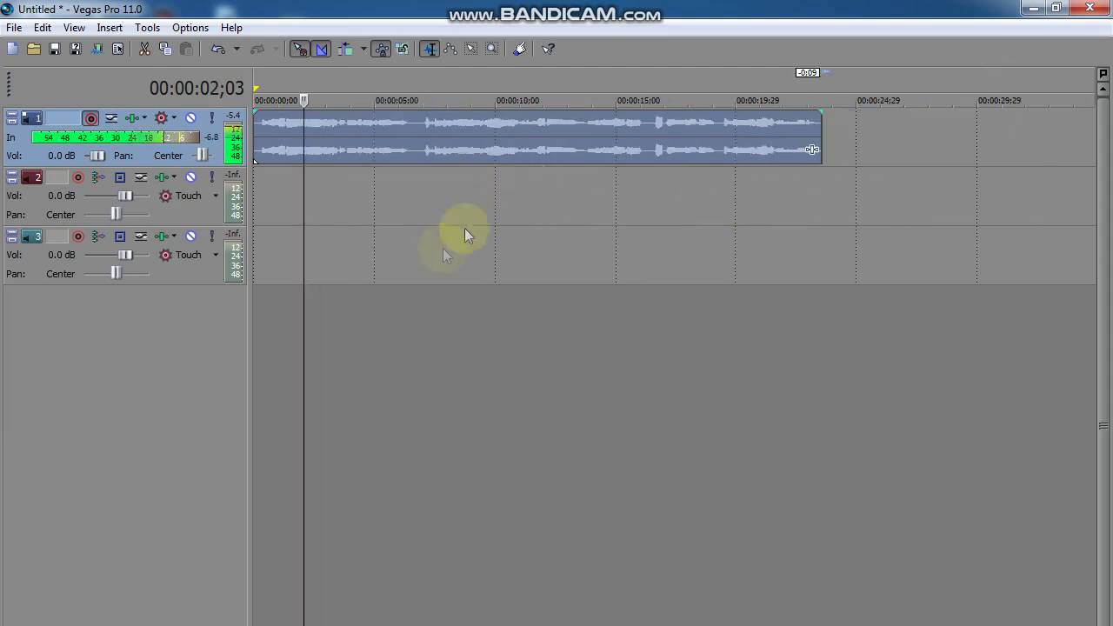
scroll(453, 359, up, 5)
scroll(453, 359, down, 6)
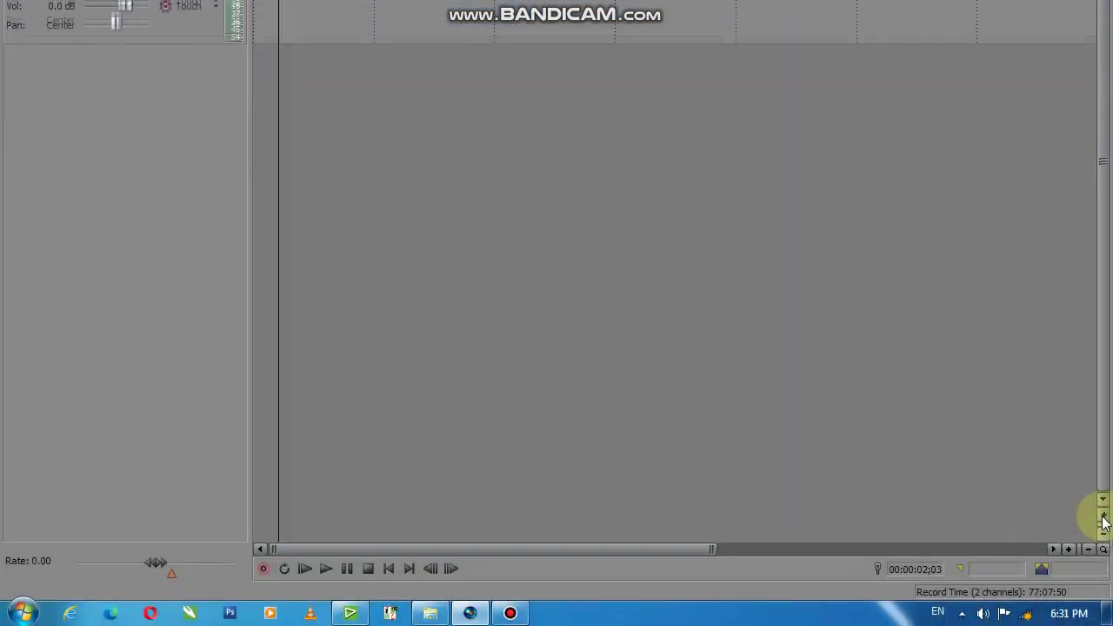
click(1104, 522)
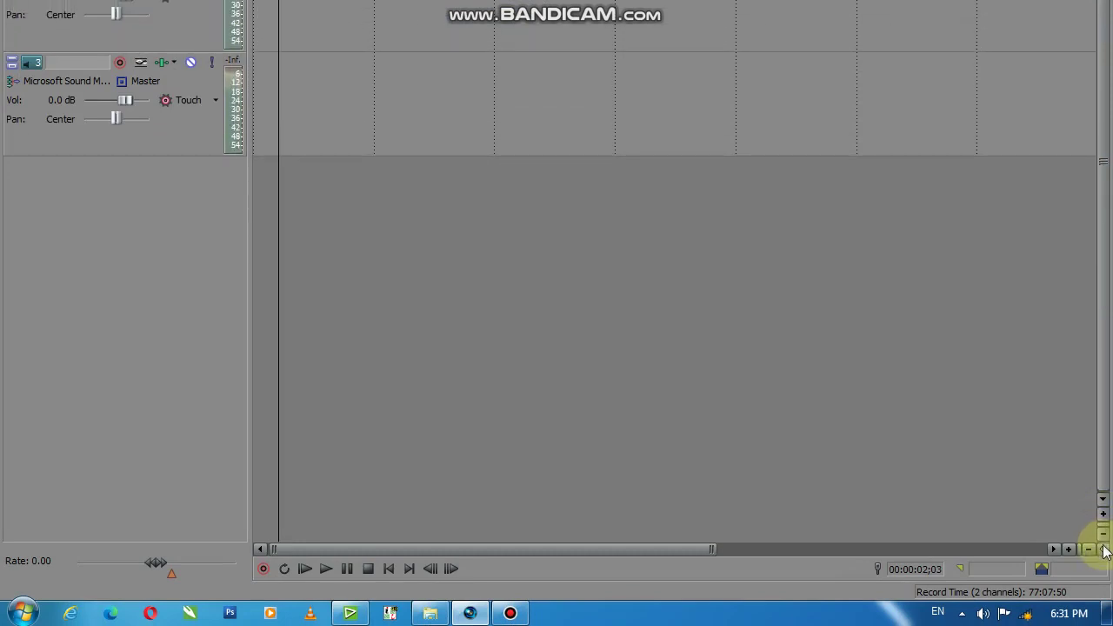
click(1087, 550)
click(1086, 550)
click(1069, 550)
click(1069, 551)
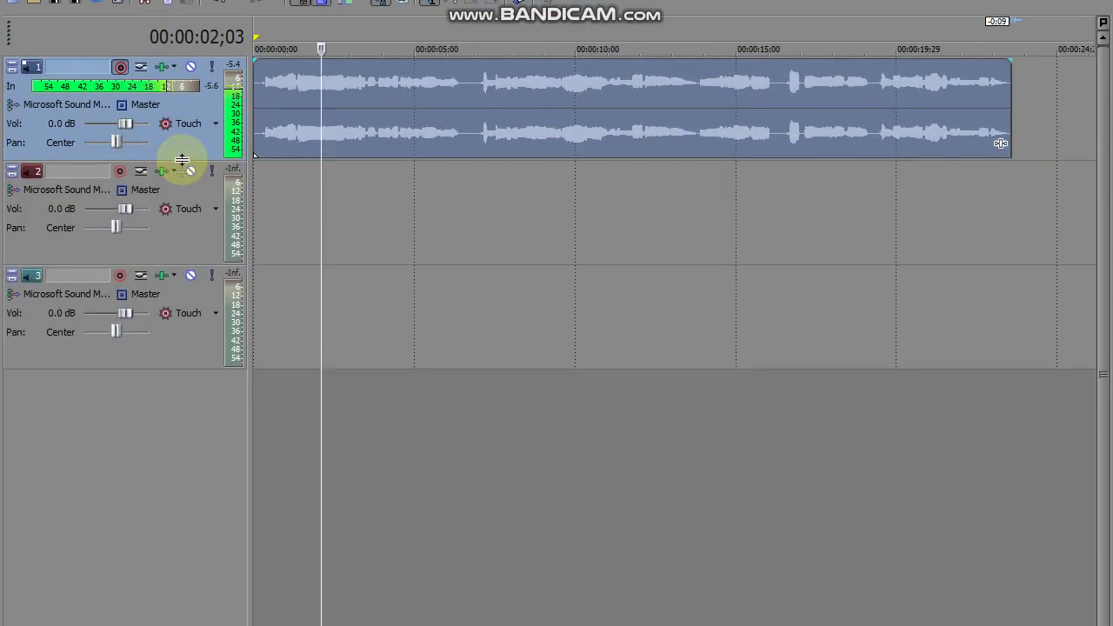
drag(181, 159, 209, 511)
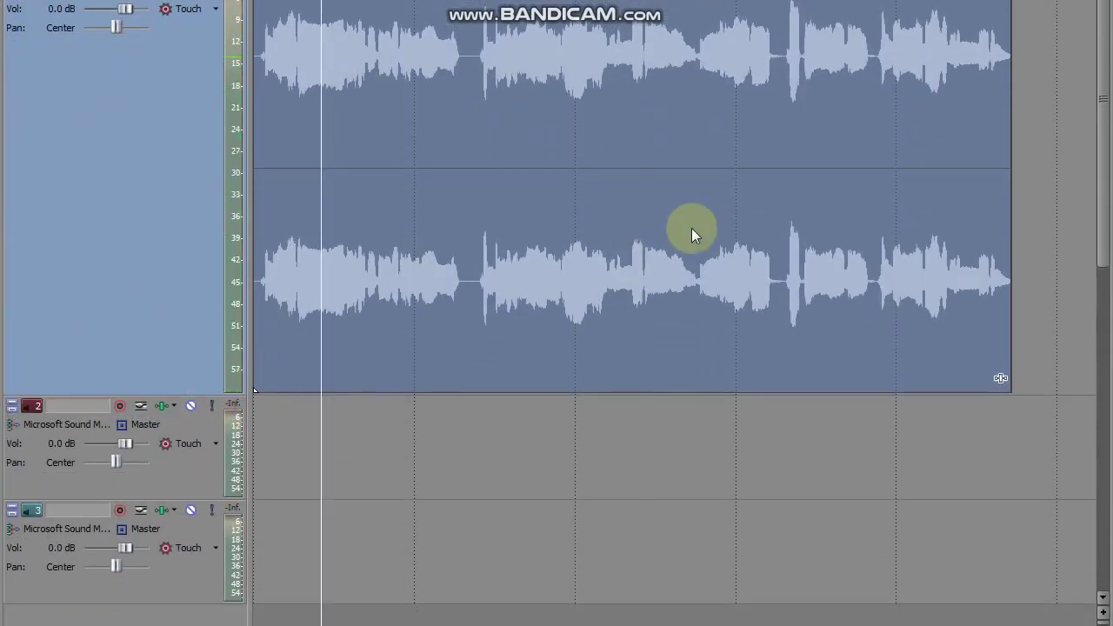
Step: Play back the trimmed take on track 1 from 00:00:02;03 and stop playback
scroll(691, 228, down, 2)
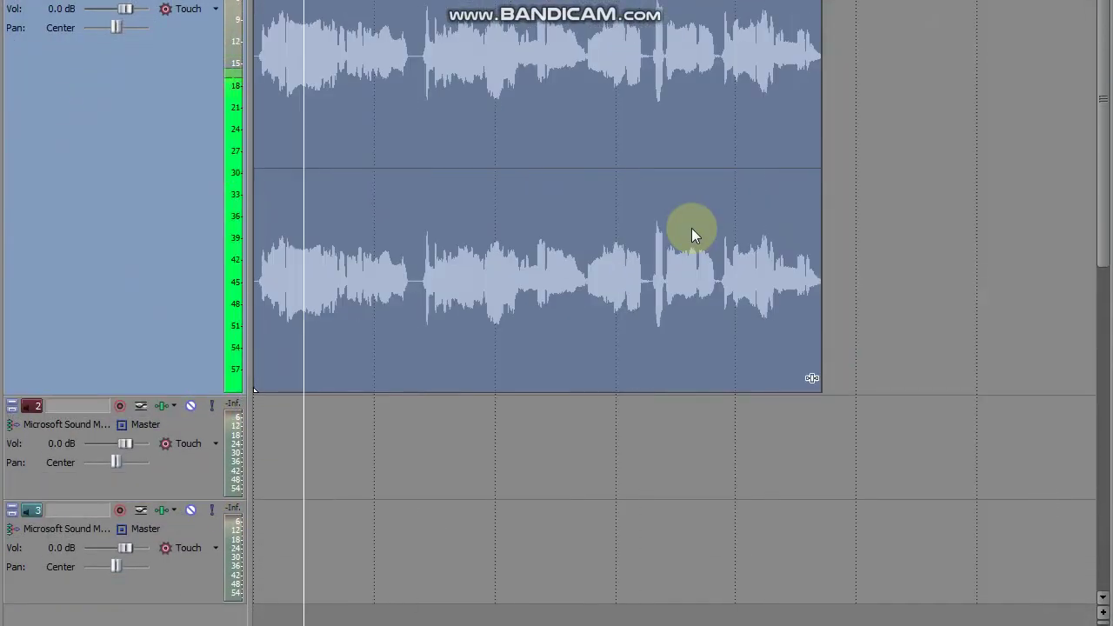
scroll(621, 113, up, 2)
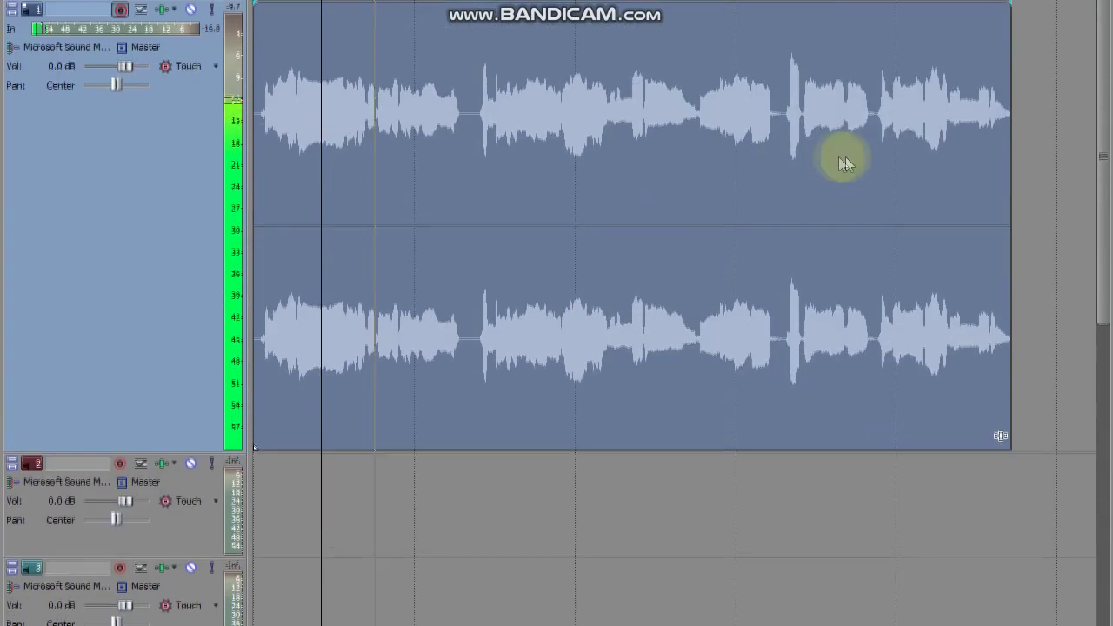
scroll(845, 162, up, 2)
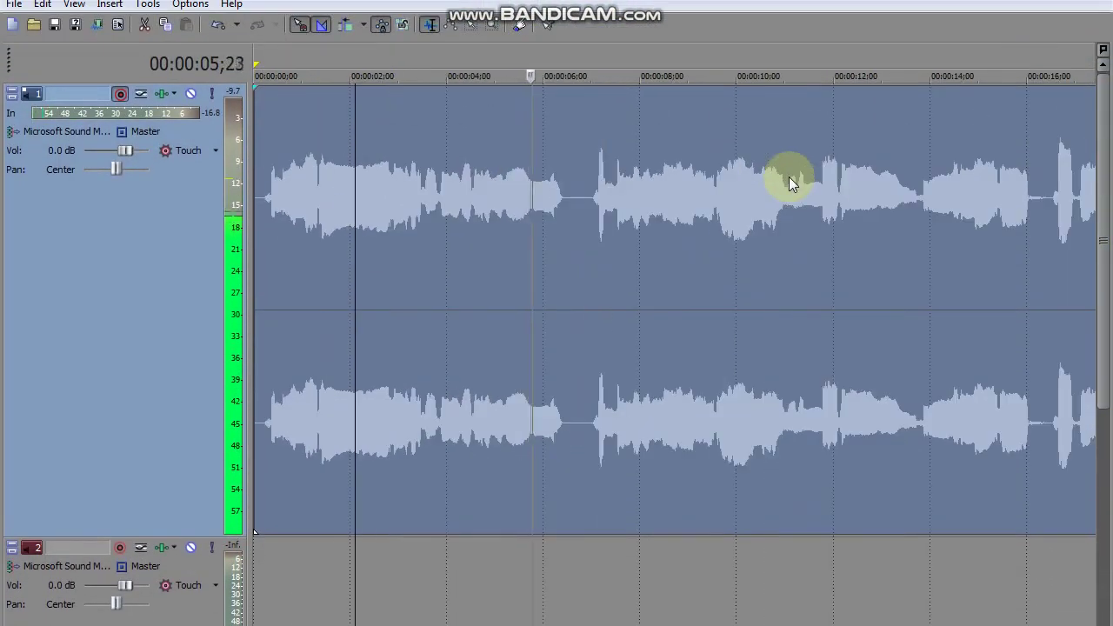
scroll(789, 177, down, 2)
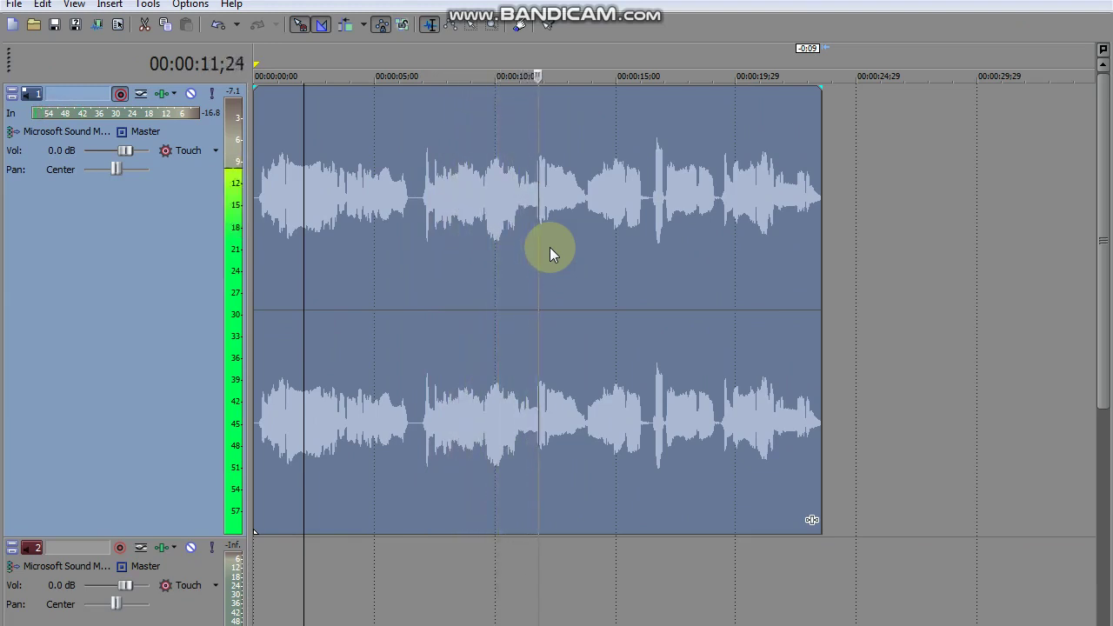
key(space)
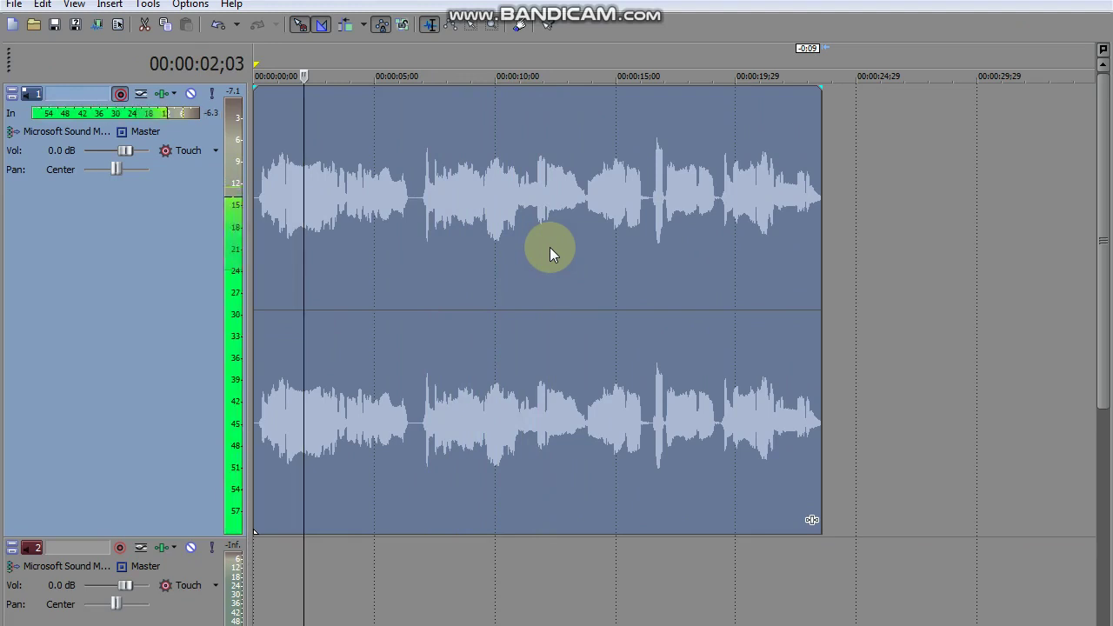